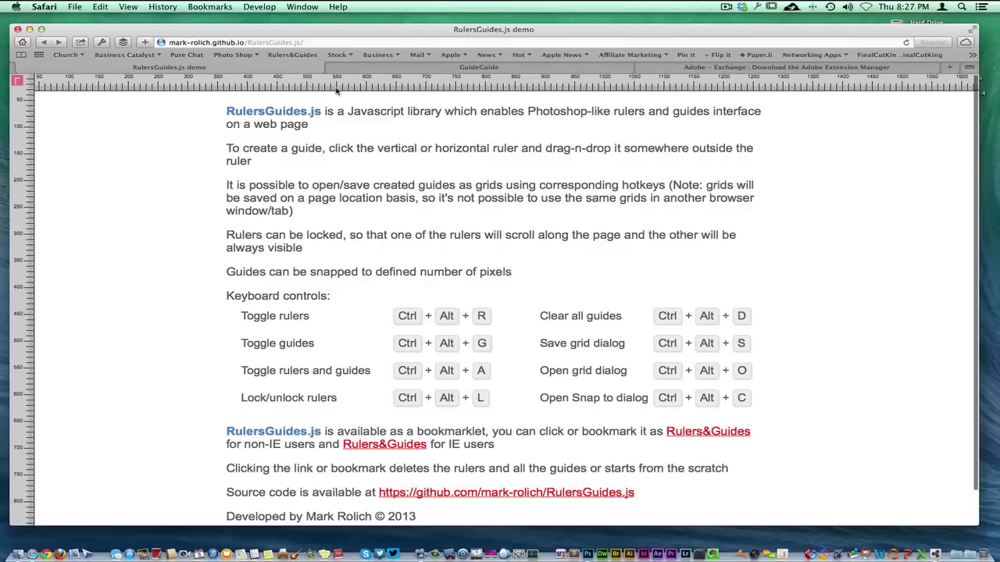
Step: Drag two horizontal and two vertical guides onto the RulersGuides.js demo page around the keyboard table
{"action": "left_click_drag", "start_coordinate": [337, 91], "coordinate": [312, 310]}
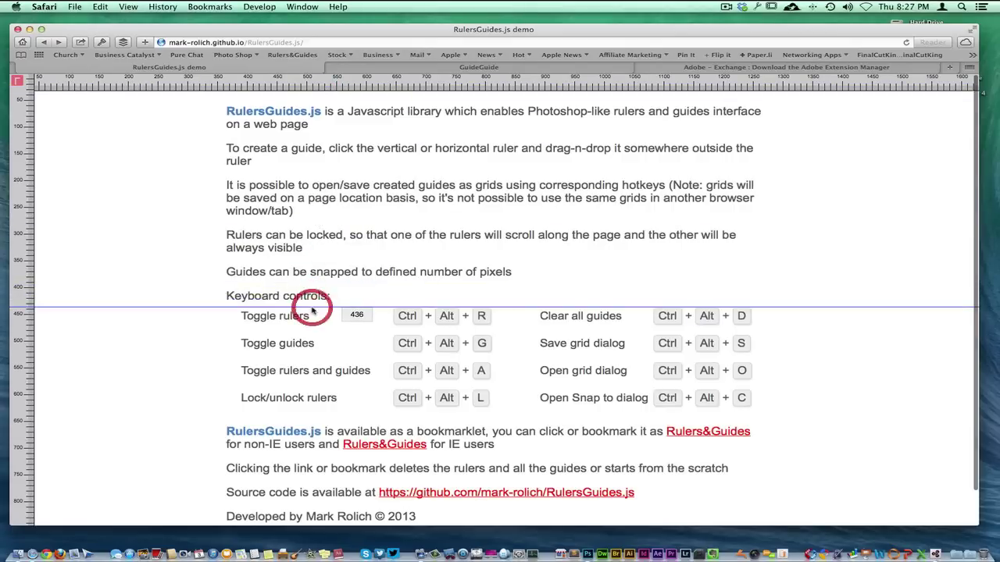
{"action": "left_click_drag", "start_coordinate": [24, 358], "coordinate": [396, 368]}
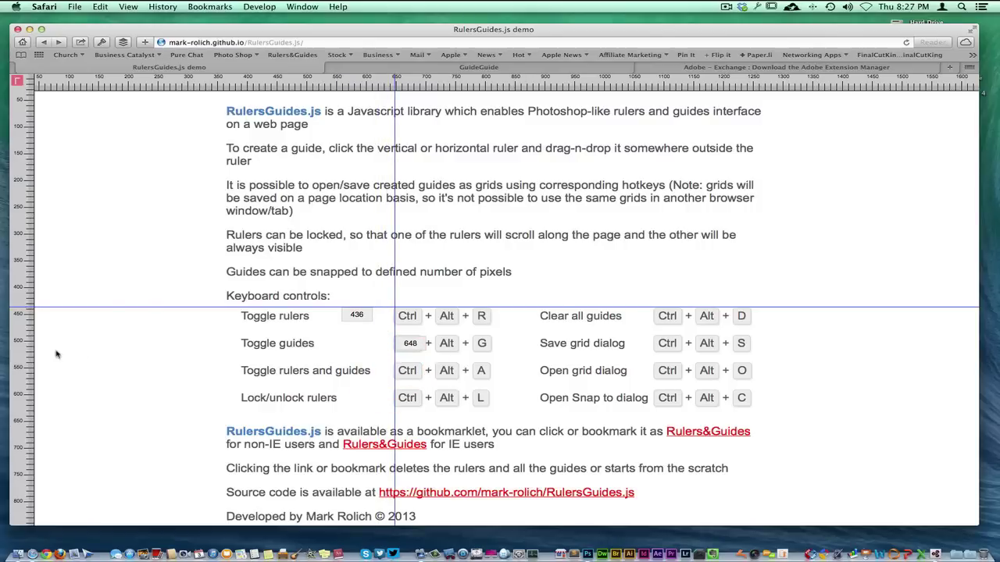
{"action": "left_click_drag", "start_coordinate": [29, 364], "coordinate": [422, 363]}
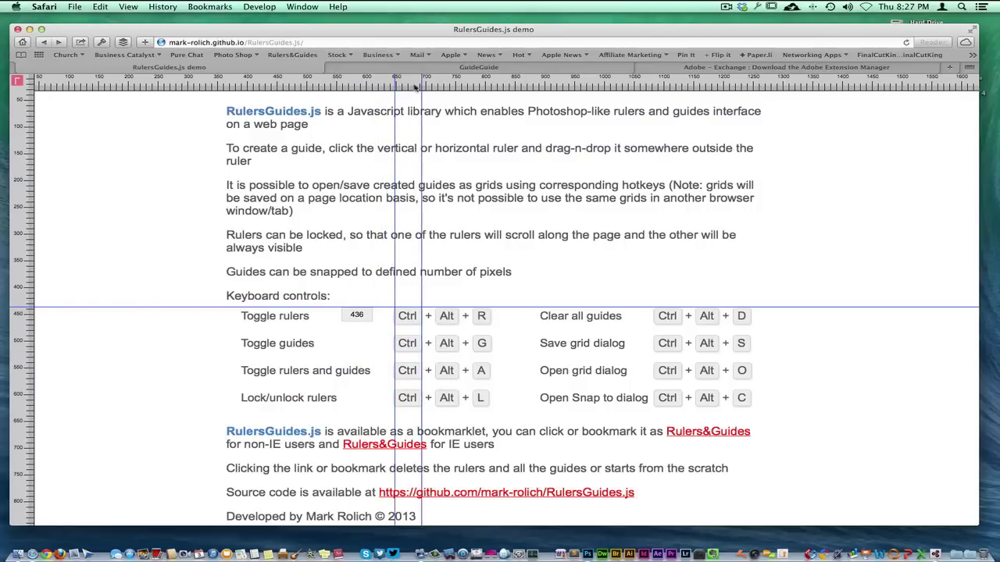
{"action": "left_click_drag", "start_coordinate": [402, 87], "coordinate": [396, 326]}
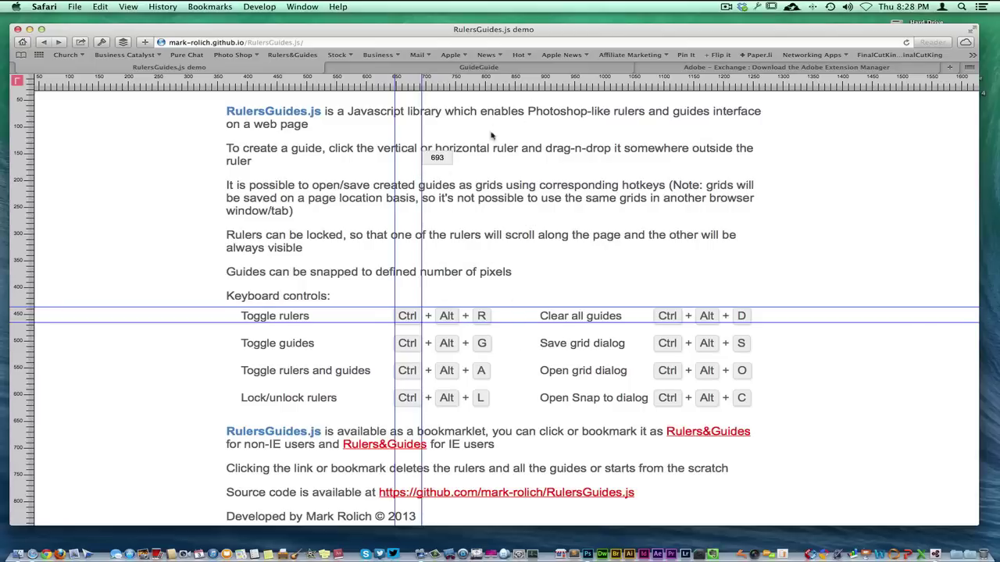
Step: Review the GuideGuide home page's Installation section, then switch to the Extension Manager download page
{"action": "left_click", "coordinate": [459, 69]}
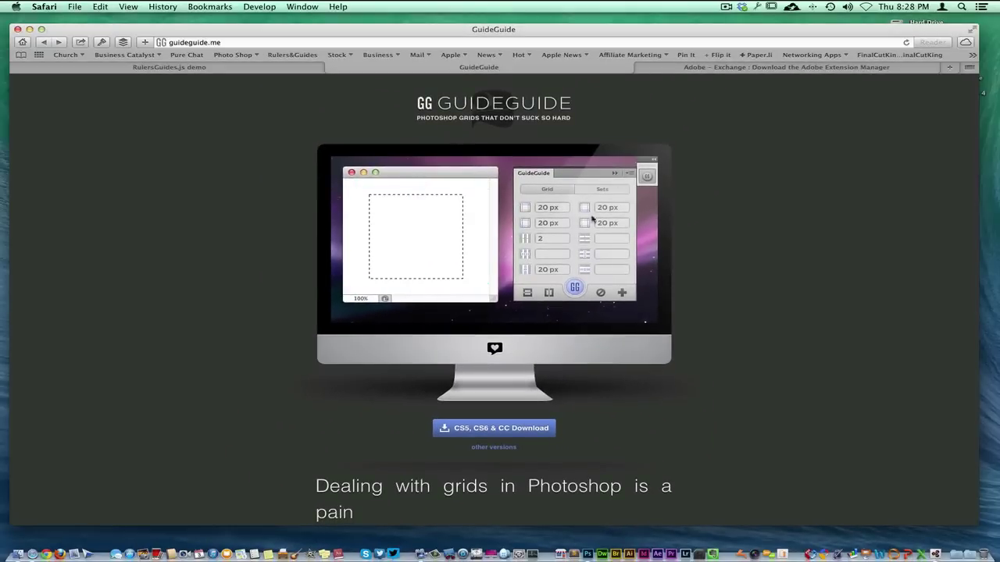
{"action": "scroll", "coordinate": [639, 300], "scroll_direction": "down", "scroll_amount": 10}
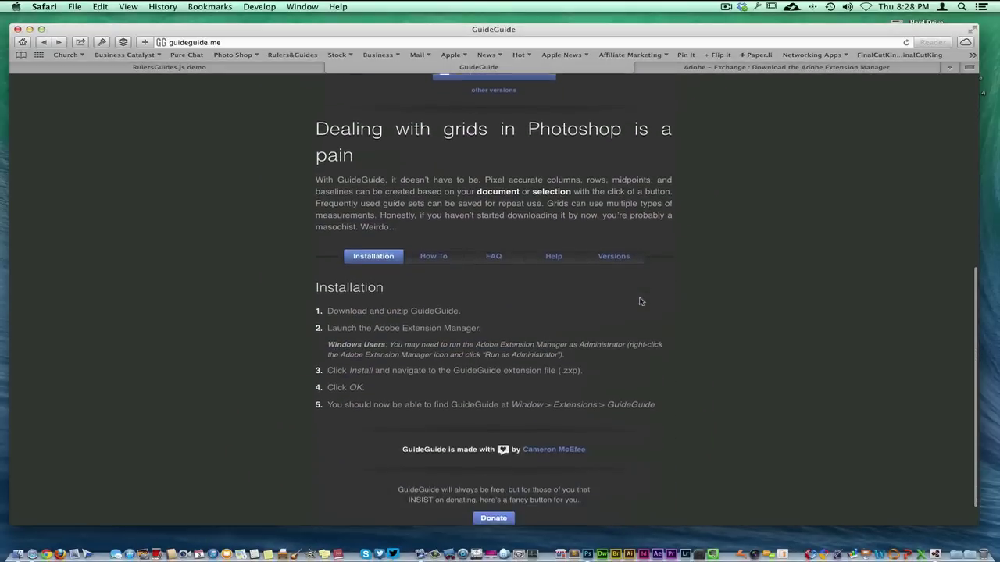
{"action": "scroll", "coordinate": [639, 301], "scroll_direction": "up", "scroll_amount": 10}
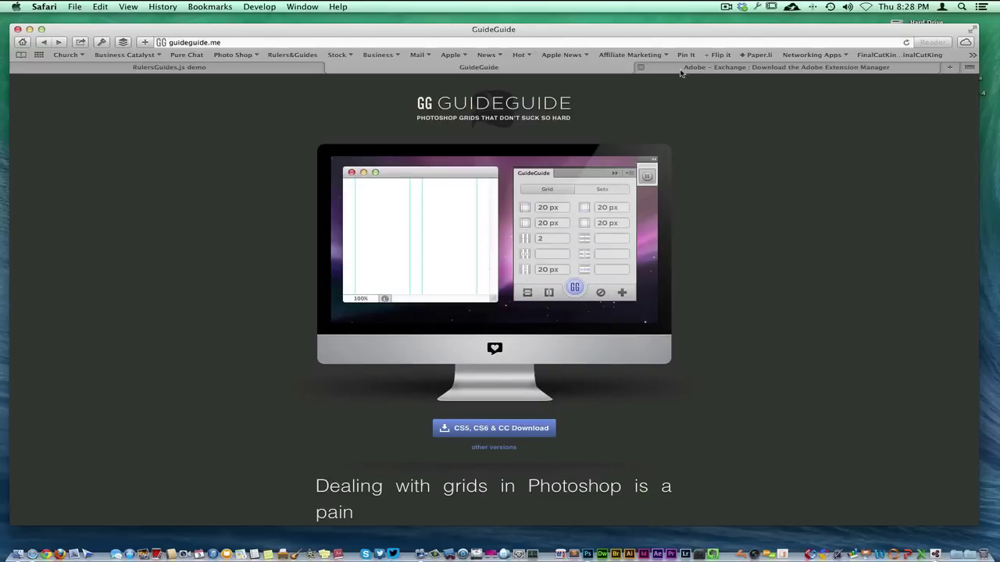
{"action": "left_click", "coordinate": [681, 69]}
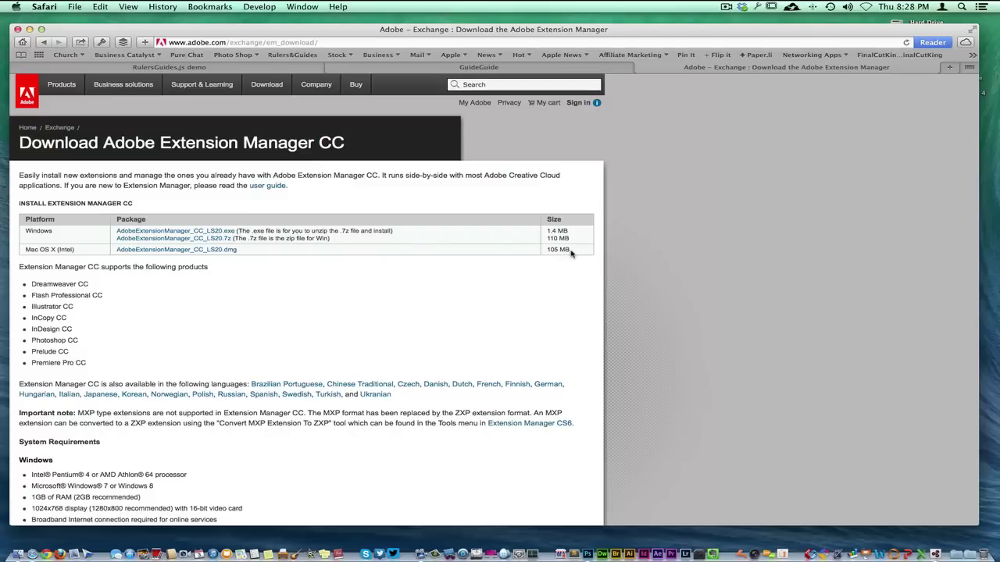
Step: Highlight the 105 MB size of the Mac OS X Extension Manager CC package
{"action": "left_click_drag", "start_coordinate": [571, 253], "coordinate": [545, 250]}
Step: Switch to the Extension Manager desktop and list Photoshop CC's extensions, showing GuideGuide 2.1.3
{"action": "key", "text": "ctrl+Right"}
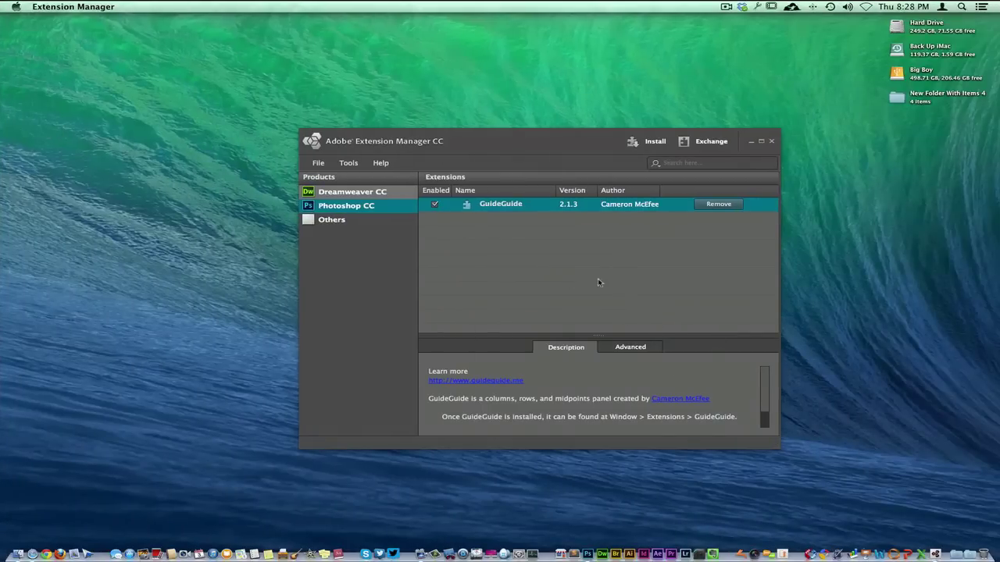
{"action": "left_click", "coordinate": [440, 233]}
{"action": "left_click", "coordinate": [395, 211]}
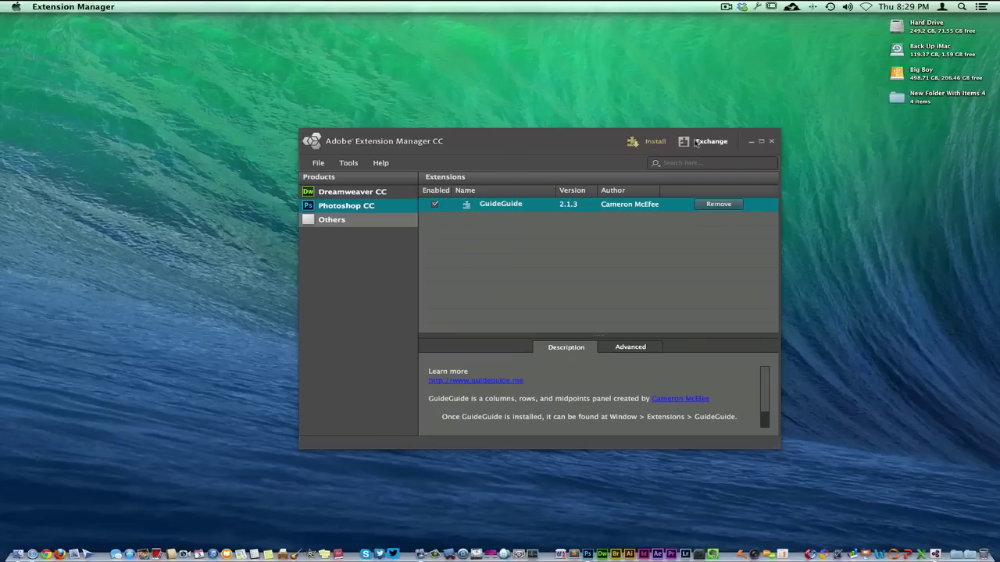
{"action": "left_click", "coordinate": [772, 141]}
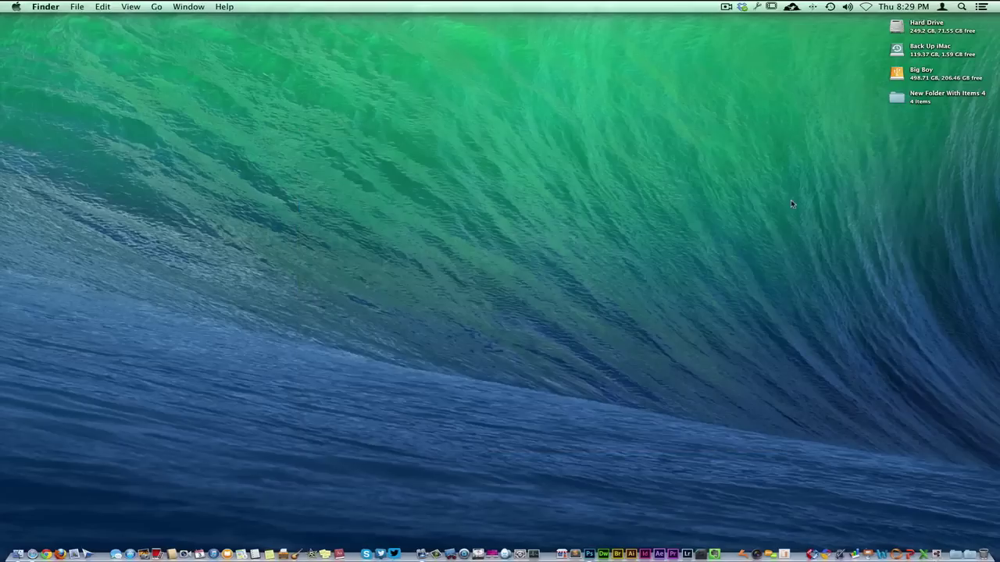
{"action": "key", "text": "ctrl+Right"}
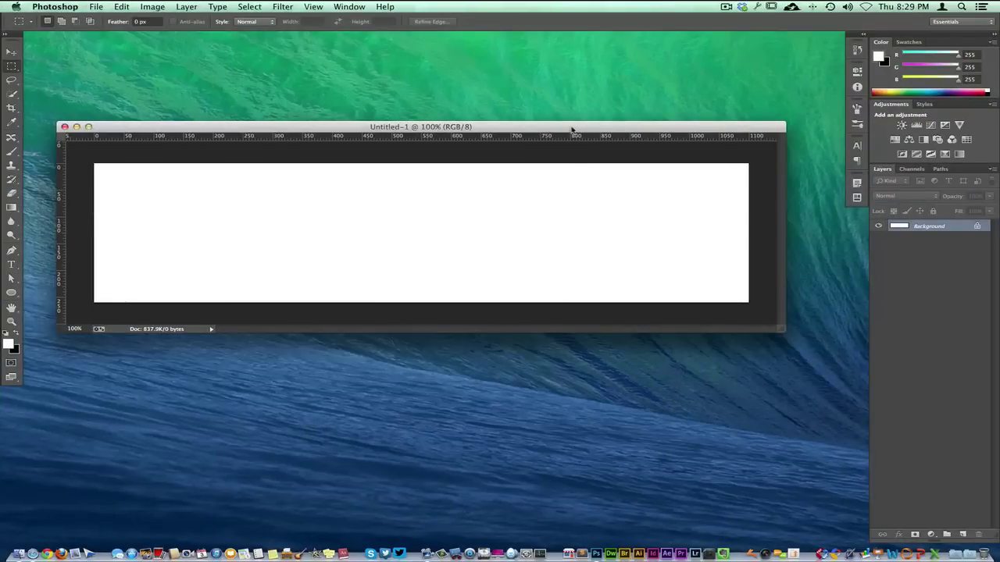
{"action": "left_click_drag", "start_coordinate": [572, 127], "coordinate": [579, 117]}
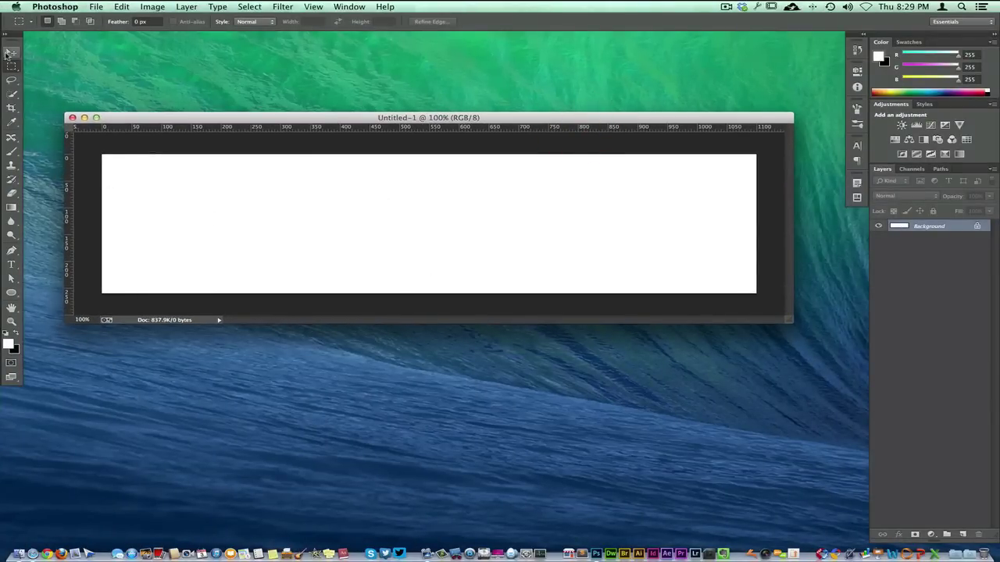
{"action": "left_click", "coordinate": [11, 51]}
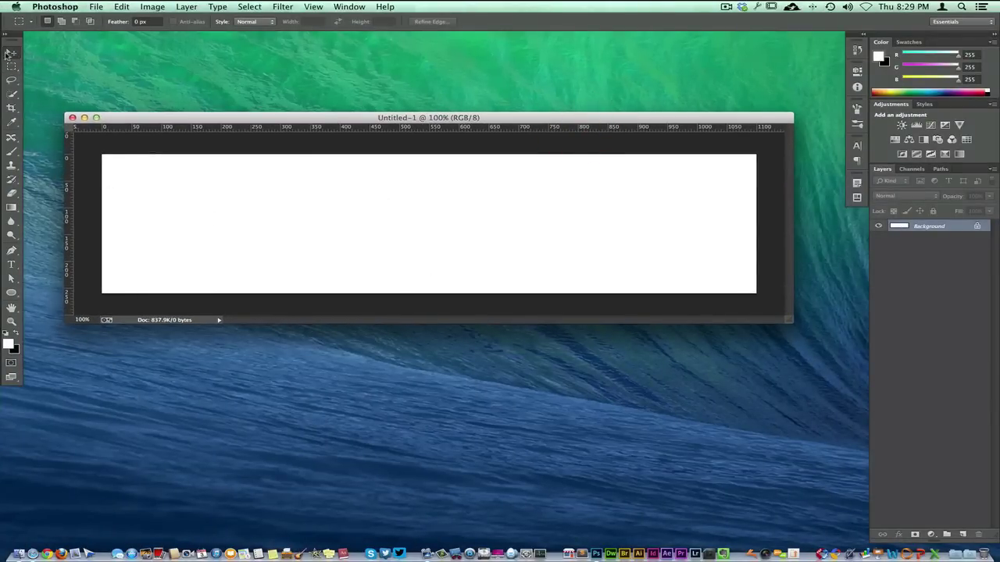
Step: Open the GuideGuide panel from Window > Extensions > GuideGuide
{"action": "left_click", "coordinate": [345, 7]}
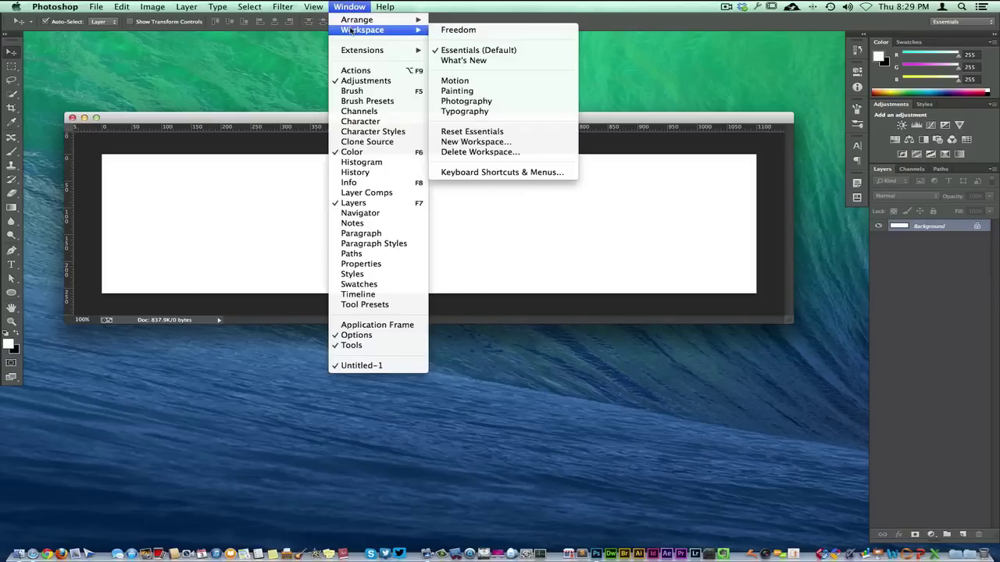
{"action": "mouse_move", "coordinate": [352, 52]}
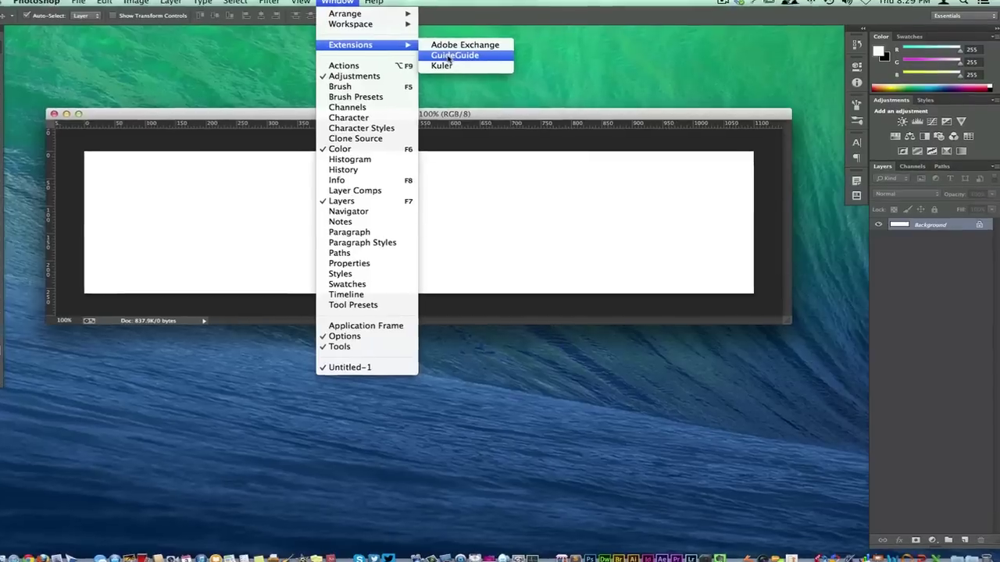
{"action": "left_click", "coordinate": [461, 61]}
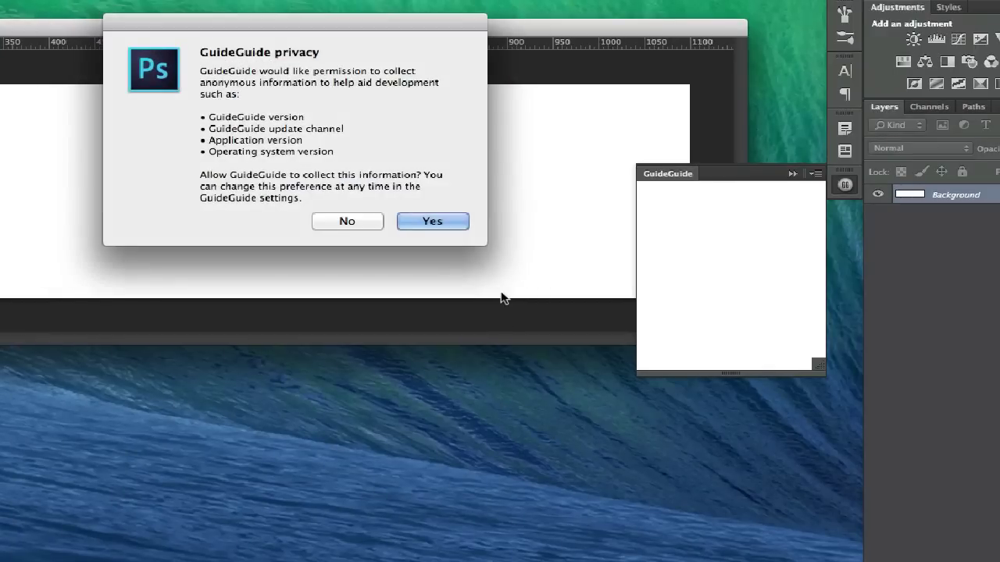
Step: Allow GuideGuide's anonymous usage data, then float and expand its panel beside the document
{"action": "left_click", "coordinate": [429, 221]}
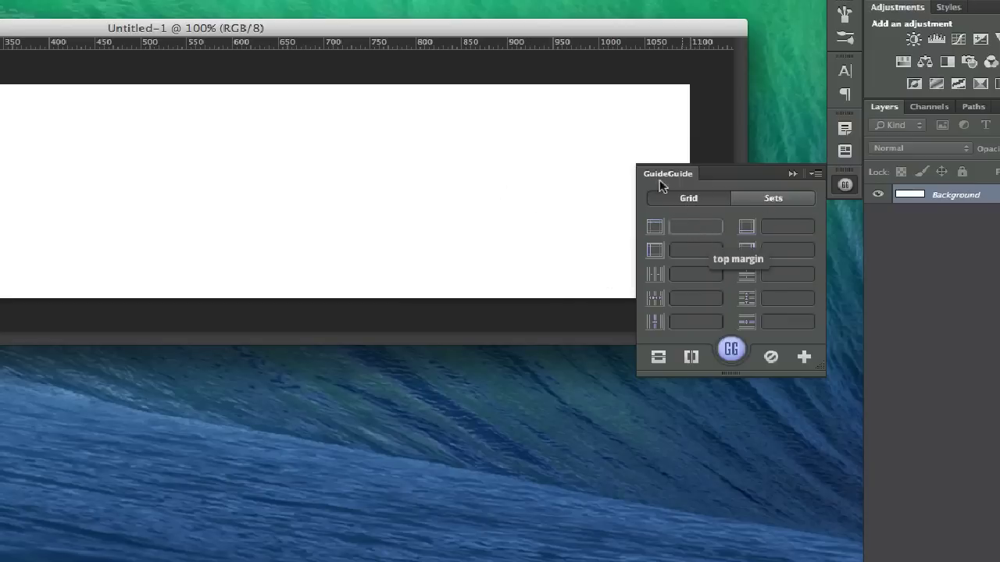
{"action": "left_click_drag", "start_coordinate": [570, 26], "coordinate": [524, 267]}
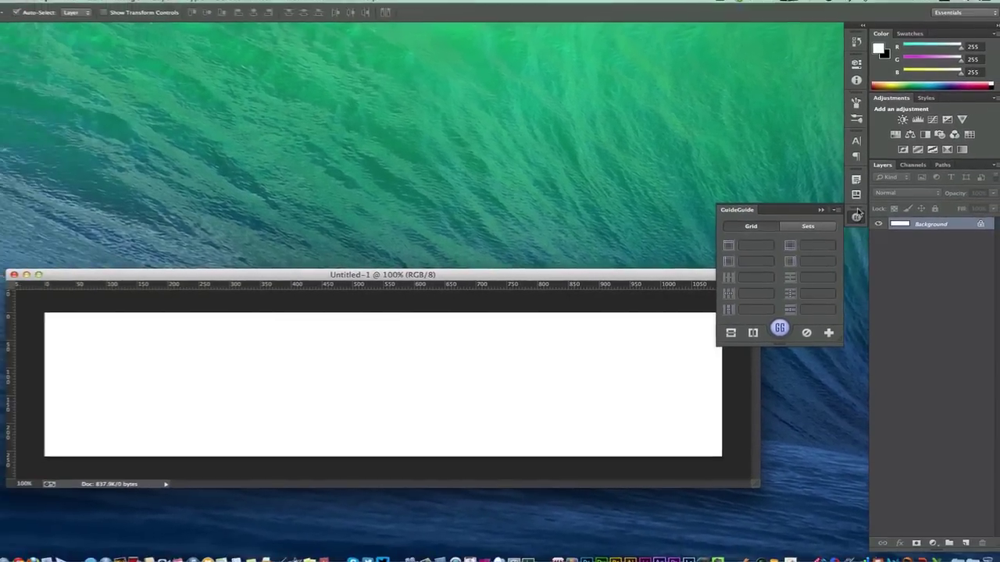
{"action": "left_click_drag", "start_coordinate": [857, 215], "coordinate": [537, 85]}
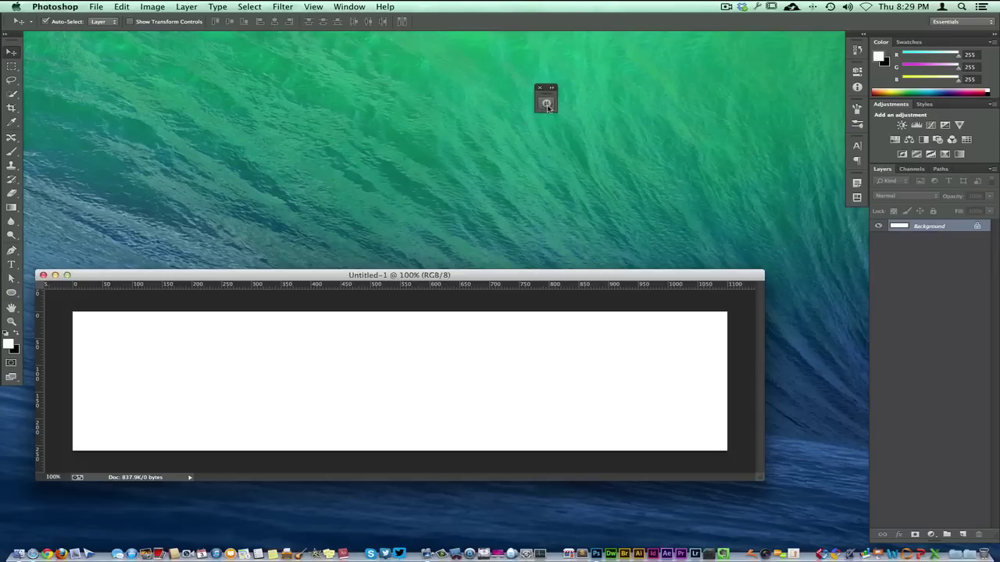
{"action": "left_click", "coordinate": [547, 102]}
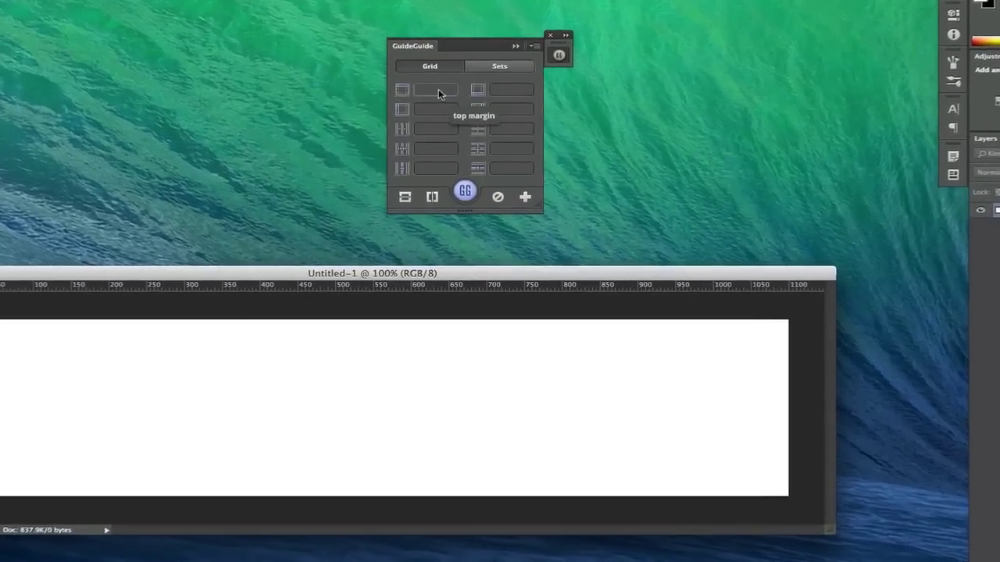
Step: Set all four GuideGuide margins to 20 px and generate the margin guides
{"action": "left_click", "coordinate": [452, 129]}
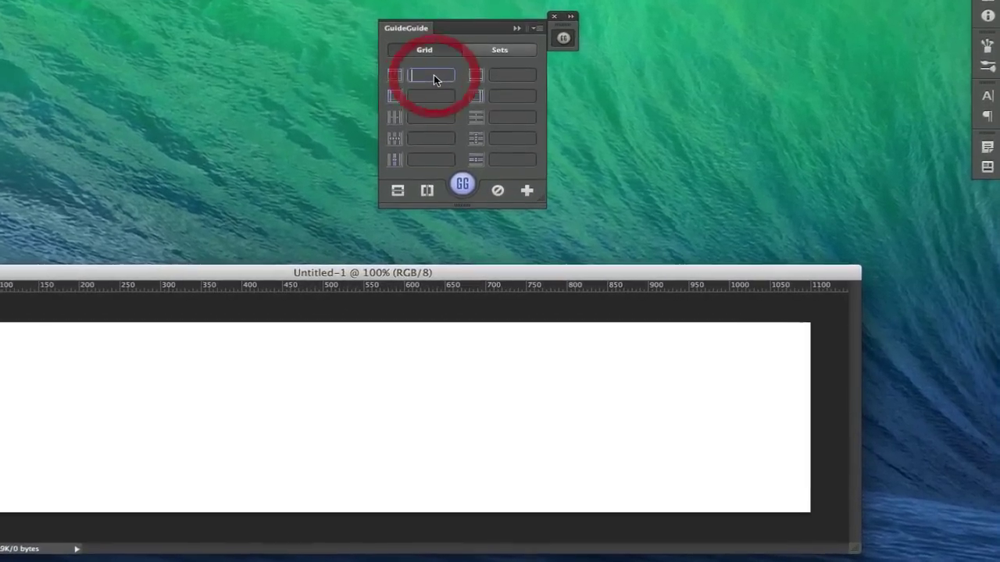
{"action": "type", "text": "20"}
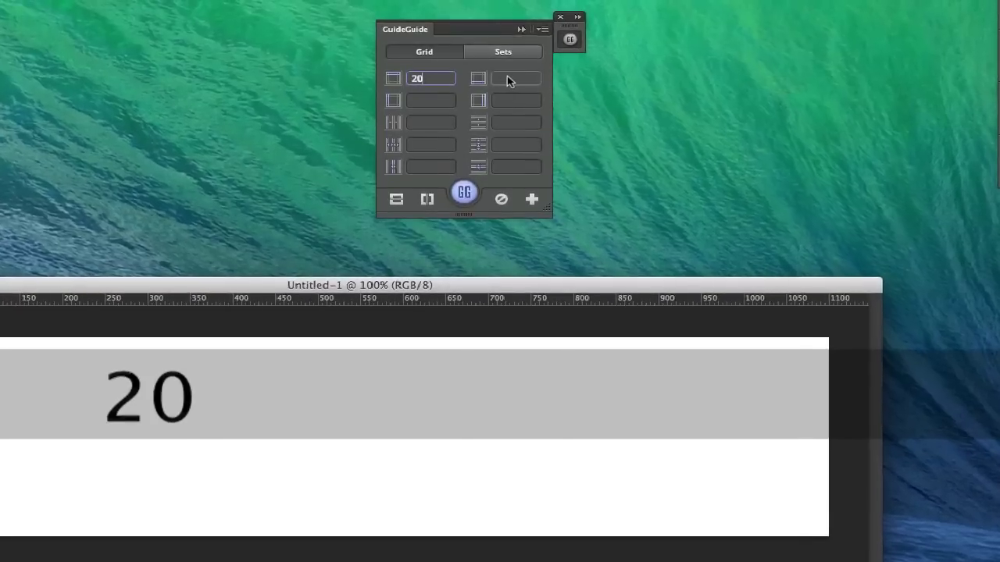
{"action": "left_click", "coordinate": [508, 78]}
{"action": "type", "text": "20"}
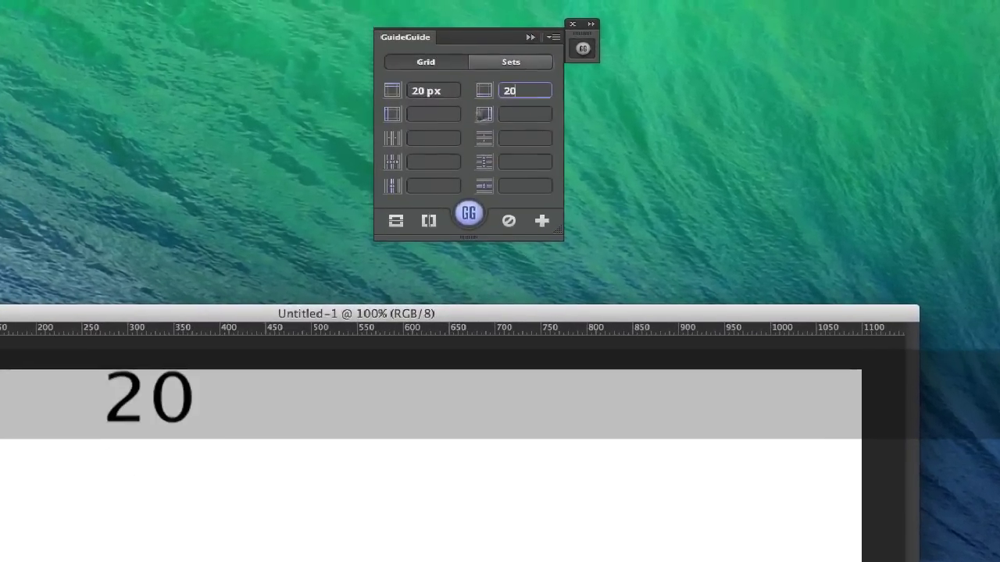
{"action": "left_click", "coordinate": [442, 116]}
{"action": "type", "text": "20"}
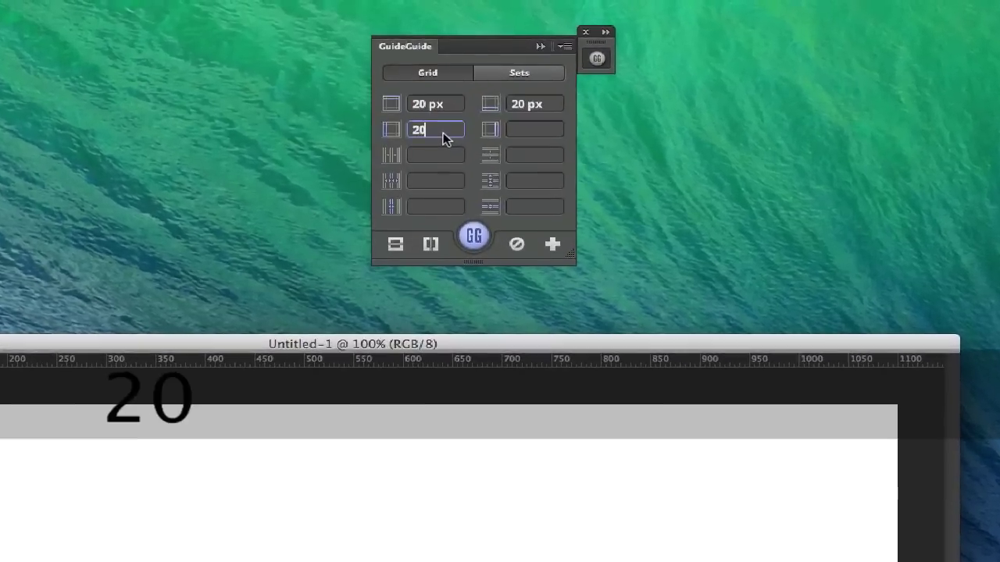
{"action": "left_click", "coordinate": [536, 130]}
{"action": "type", "text": "20"}
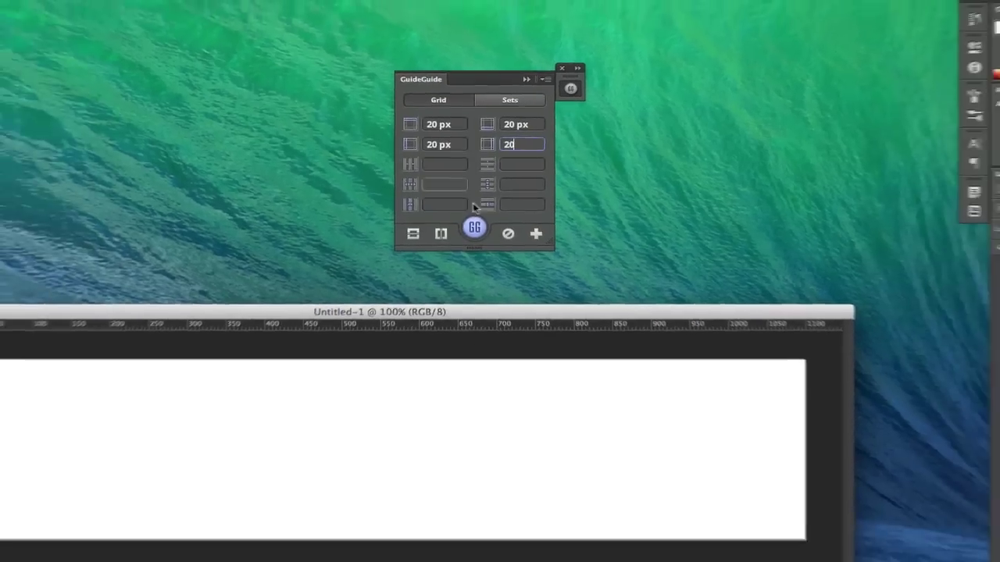
{"action": "left_click", "coordinate": [474, 228]}
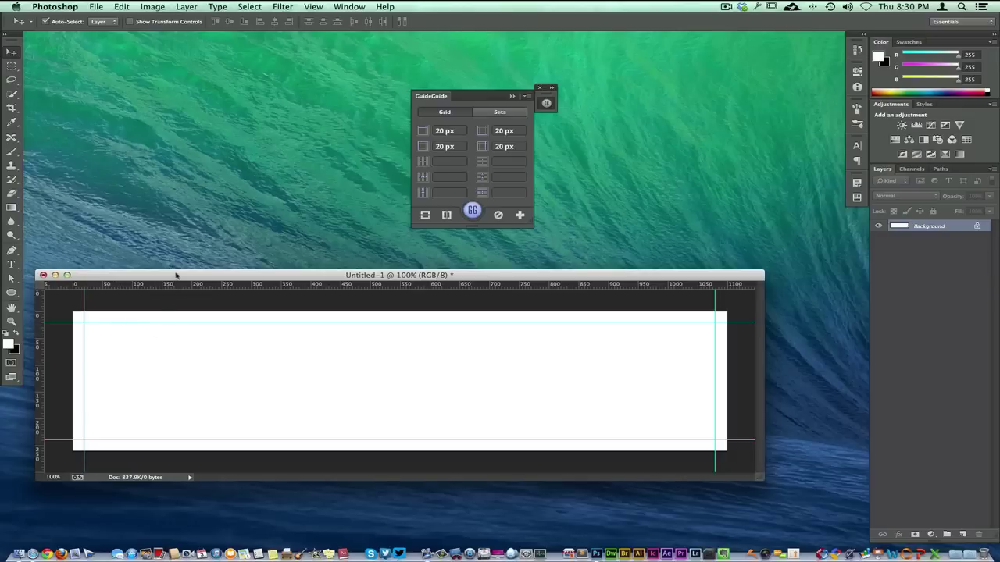
Step: Raise the document window, dock GuideGuide with the right-hand panels, and enlarge the window
{"action": "left_click_drag", "start_coordinate": [179, 274], "coordinate": [201, 172]}
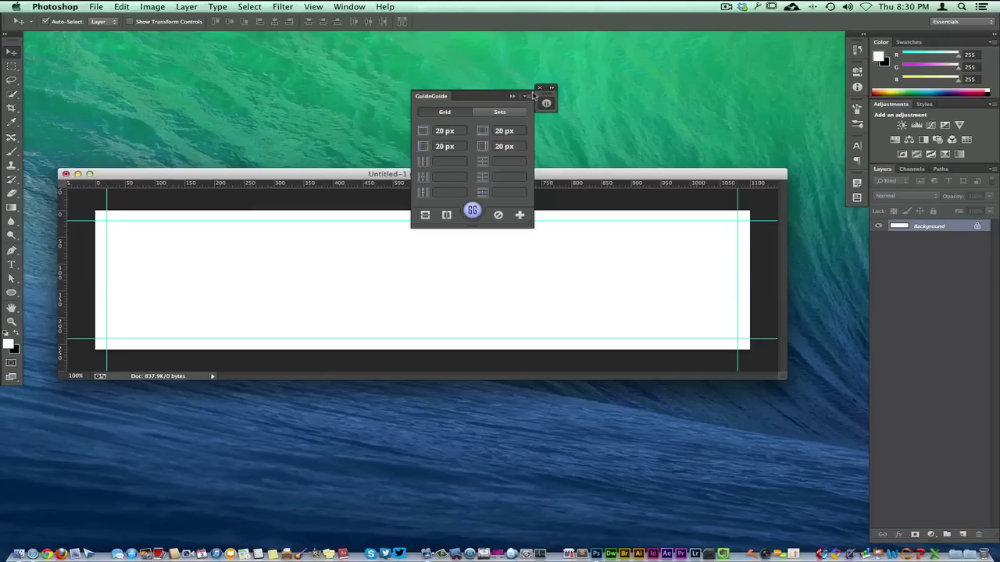
{"action": "left_click_drag", "start_coordinate": [485, 96], "coordinate": [855, 214]}
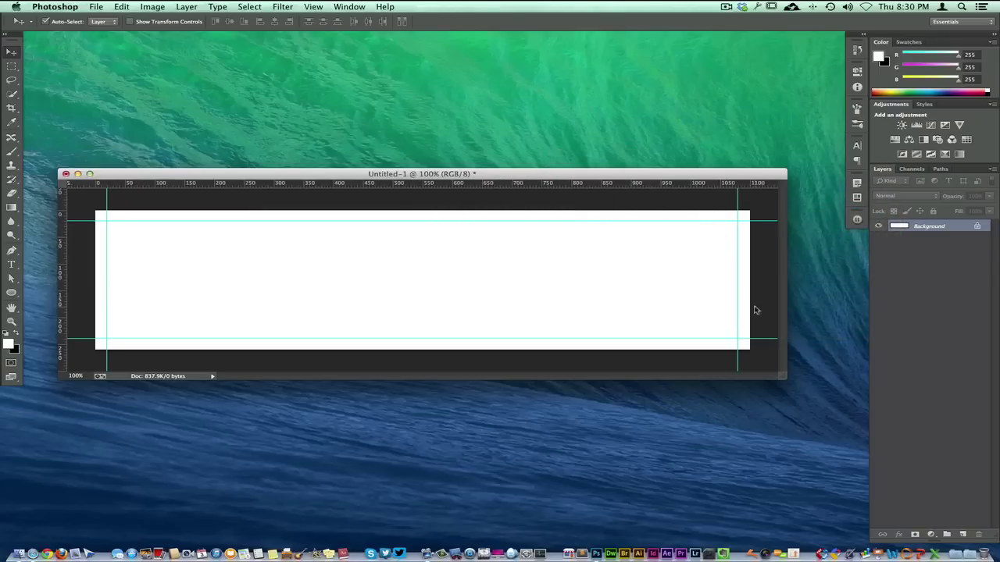
{"action": "left_click_drag", "start_coordinate": [785, 378], "coordinate": [828, 441]}
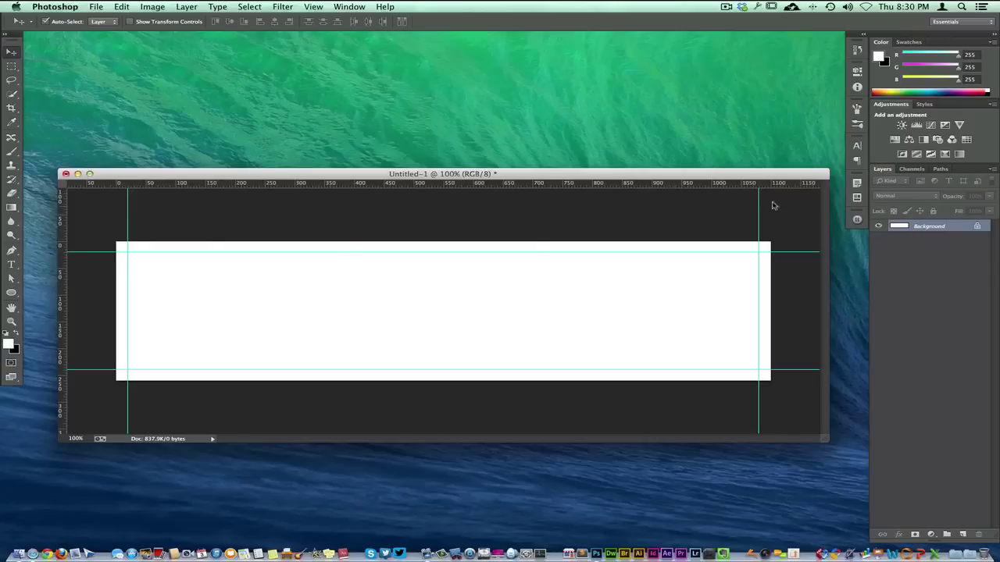
Step: Generate a GuideGuide grid of 20 columns and 20 rows, then raise the document window
{"action": "left_click", "coordinate": [856, 222]}
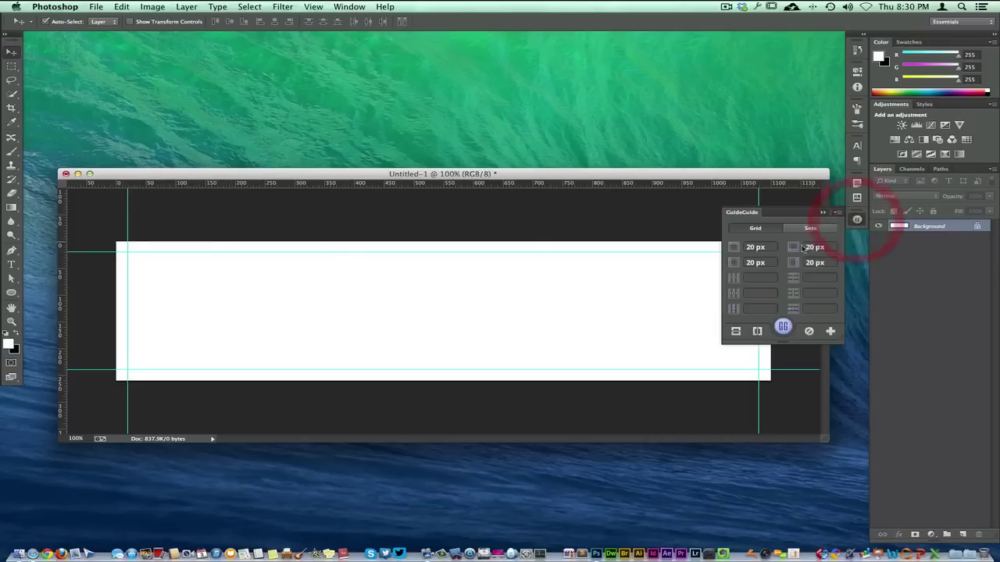
{"action": "left_click", "coordinate": [757, 278]}
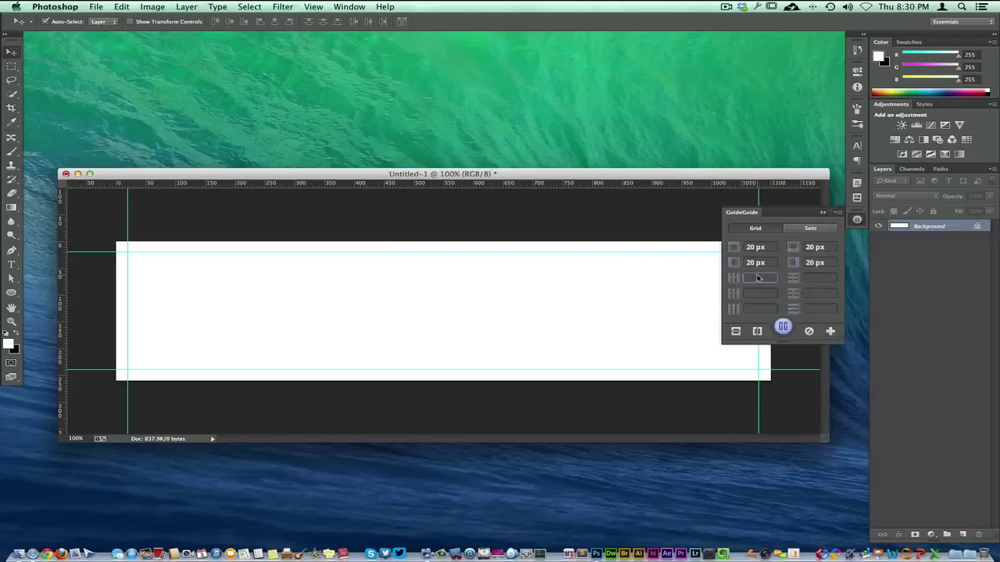
{"action": "type", "text": "20"}
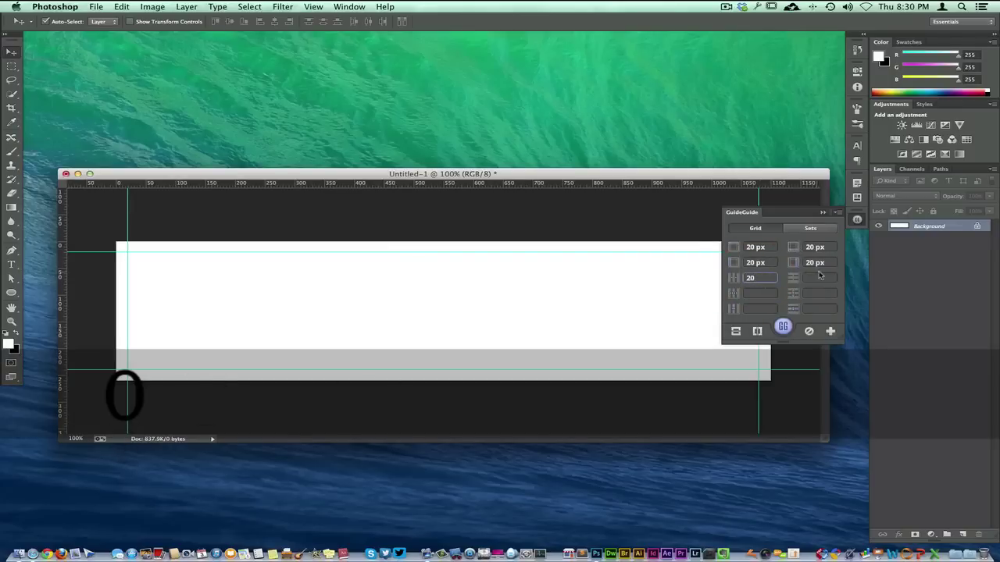
{"action": "left_click", "coordinate": [820, 279]}
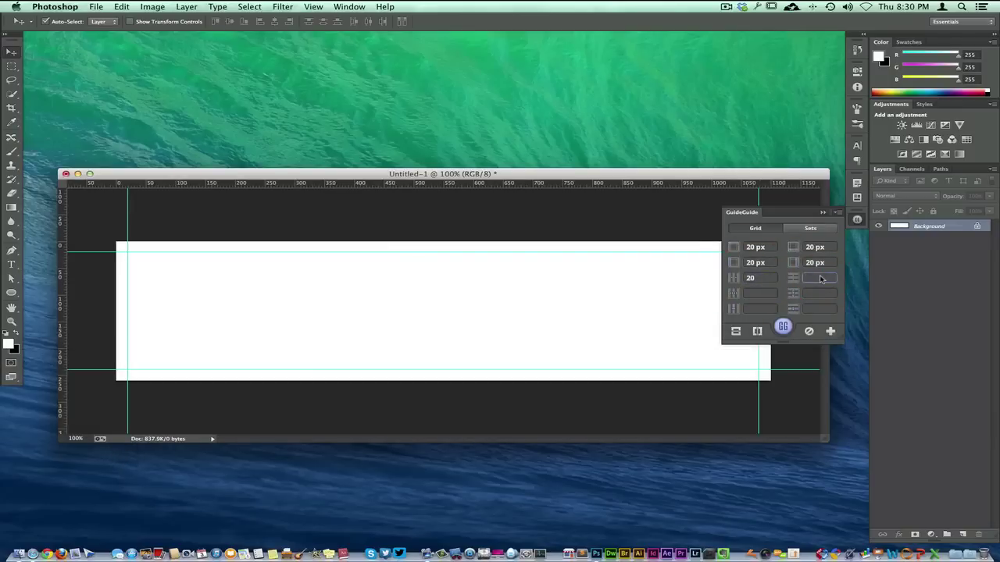
{"action": "type", "text": "20"}
{"action": "left_click", "coordinate": [782, 327]}
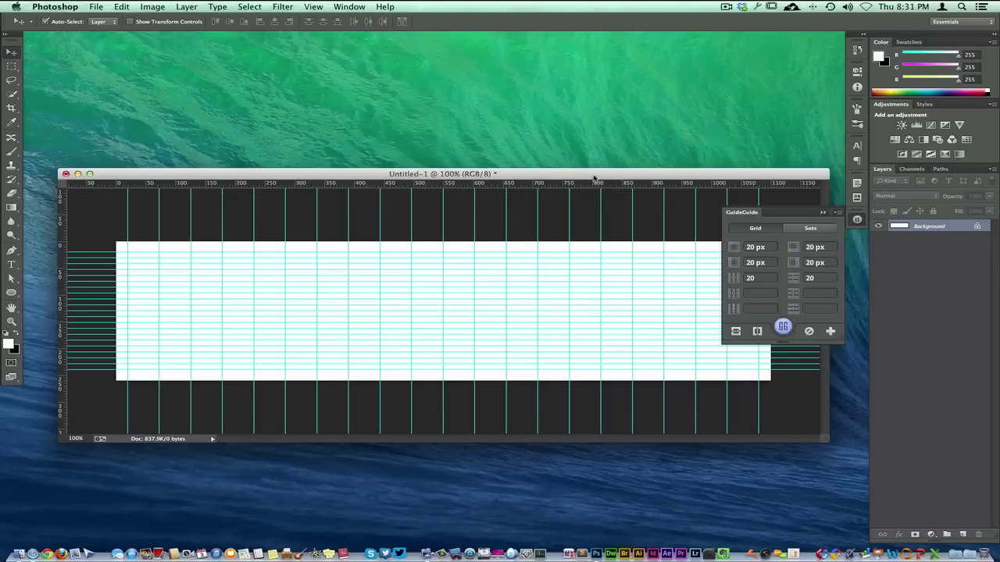
{"action": "left_click_drag", "start_coordinate": [594, 175], "coordinate": [592, 134]}
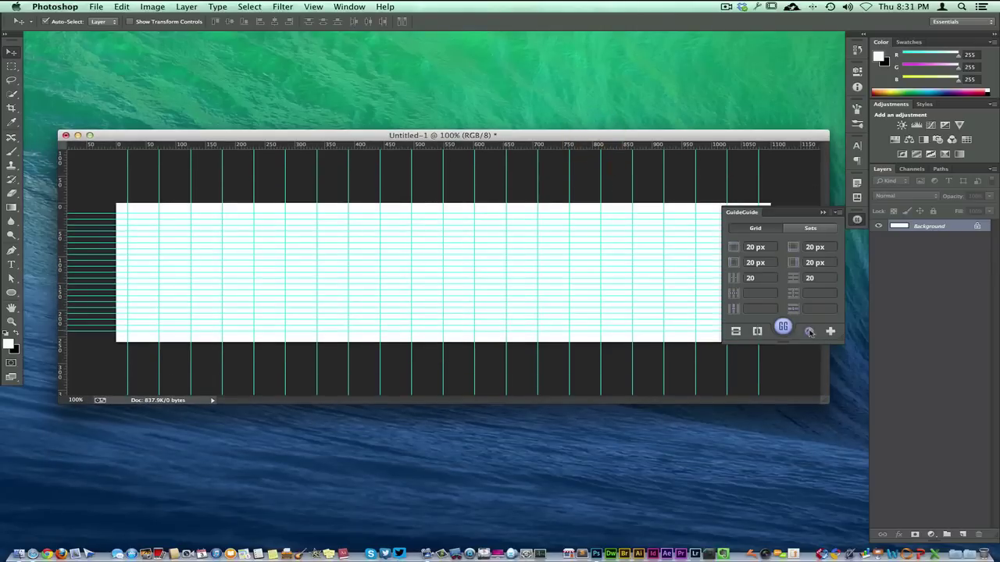
Step: Clear all guides, add horizontal and vertical midpoint guides, and collapse GuideGuide into the dock
{"action": "left_click", "coordinate": [810, 331]}
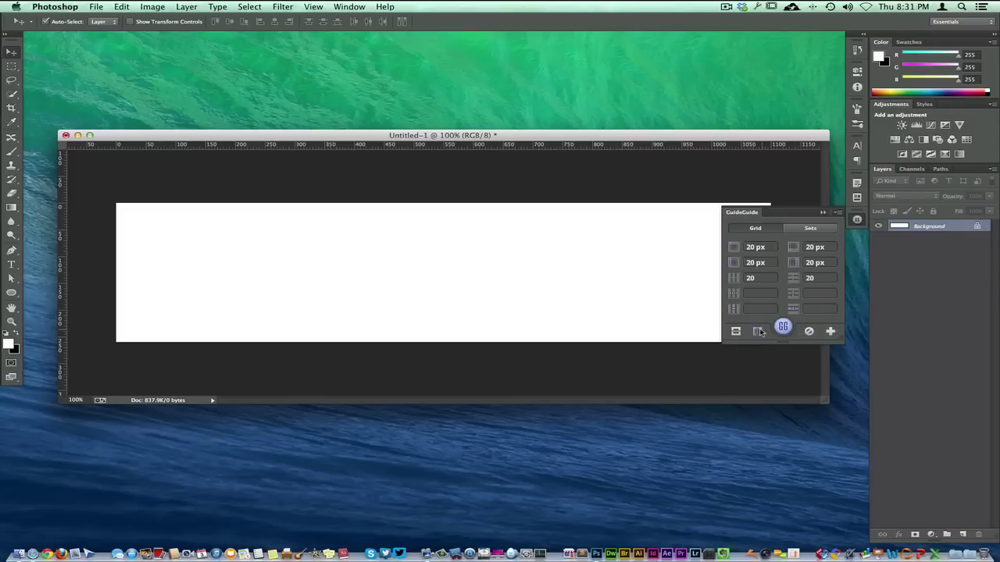
{"action": "left_click", "coordinate": [736, 332]}
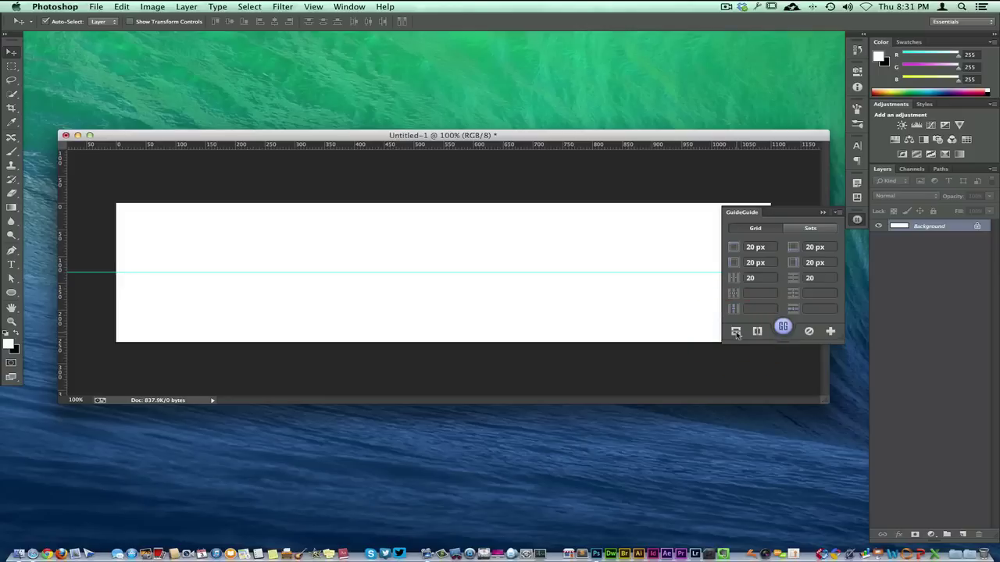
{"action": "left_click", "coordinate": [756, 331]}
{"action": "left_click", "coordinate": [820, 211]}
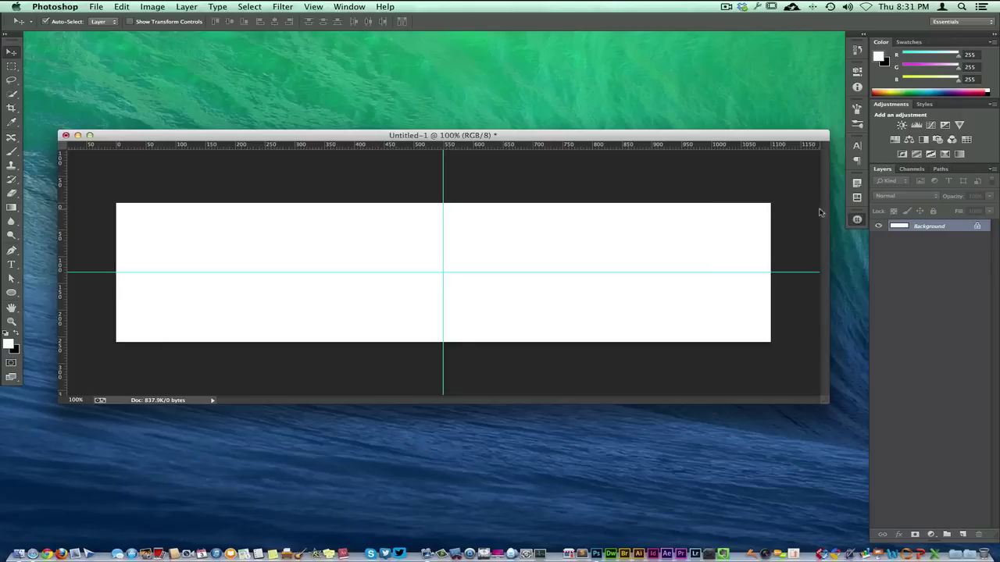